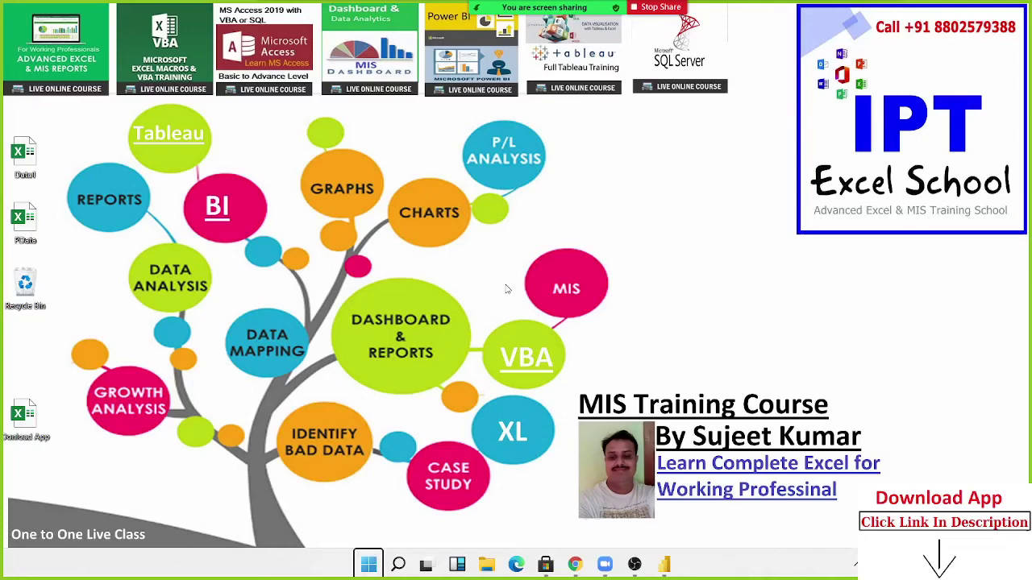
Switch to the Power BI Desktop window showing the blank untitled report.
left_click(666, 566)
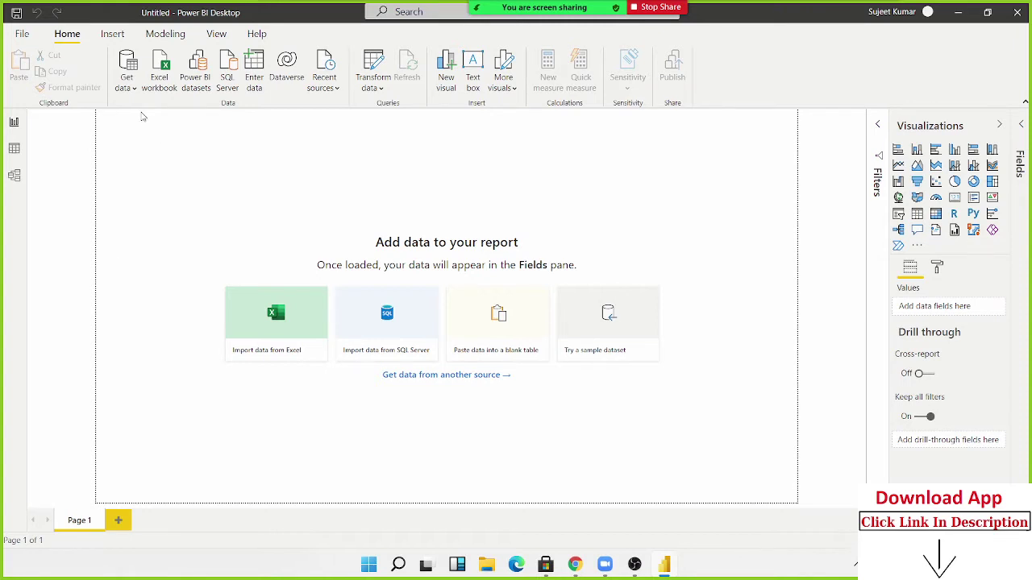
Start a Text/CSV import and select the DT text file in E:\2021.
left_click(127, 82)
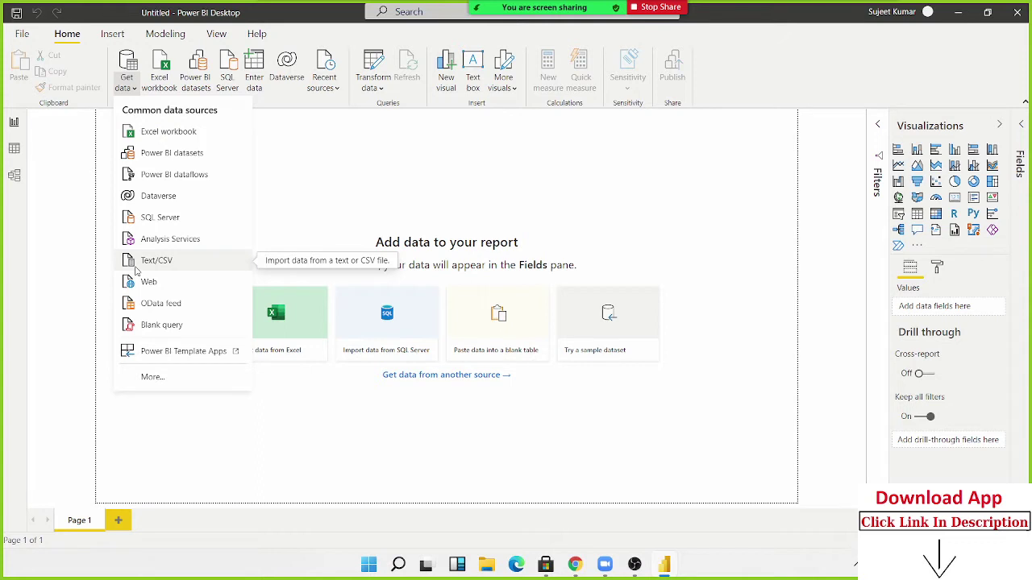
left_click(134, 271)
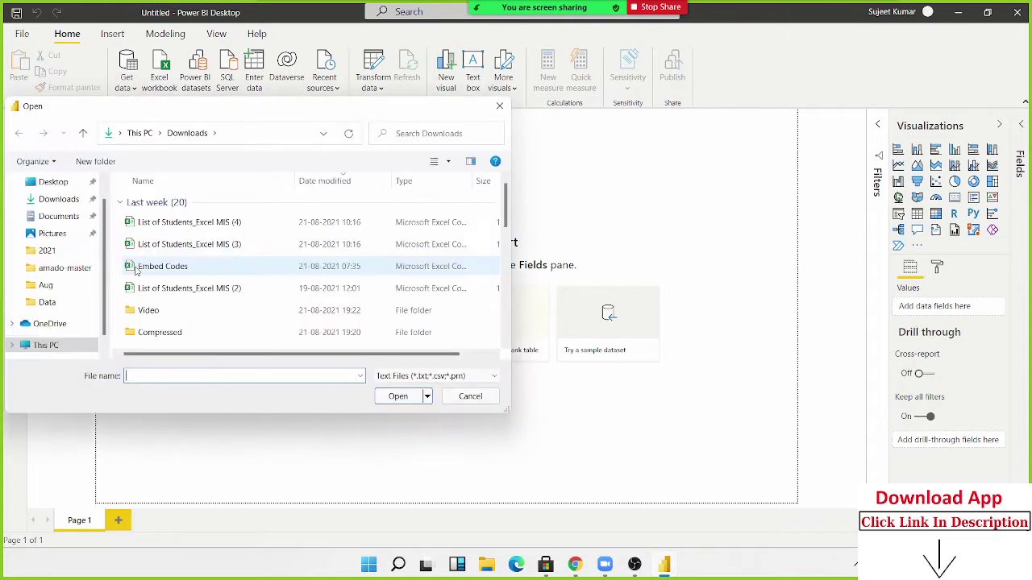
scroll(39, 321, "down", 1)
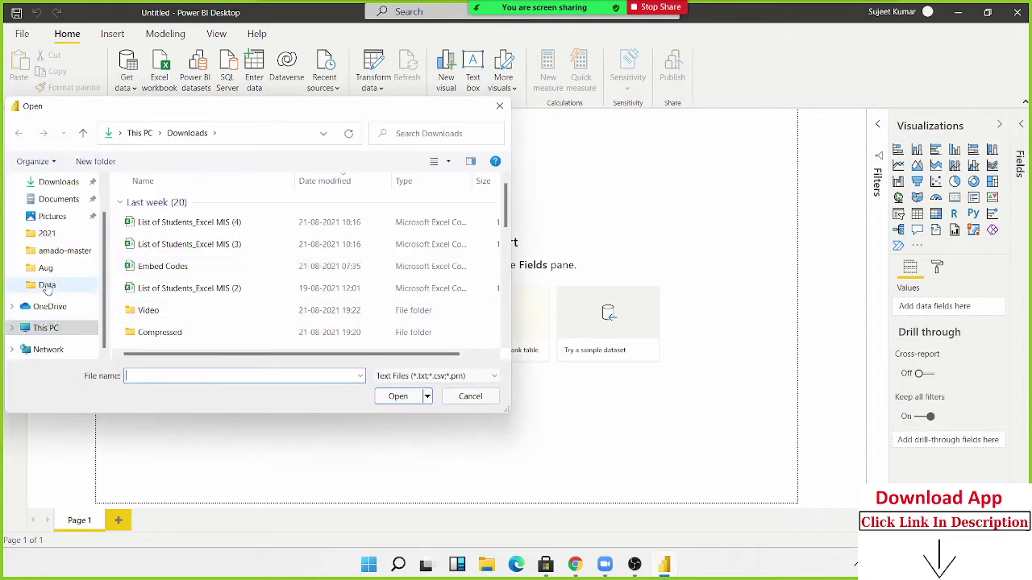
left_click(50, 235)
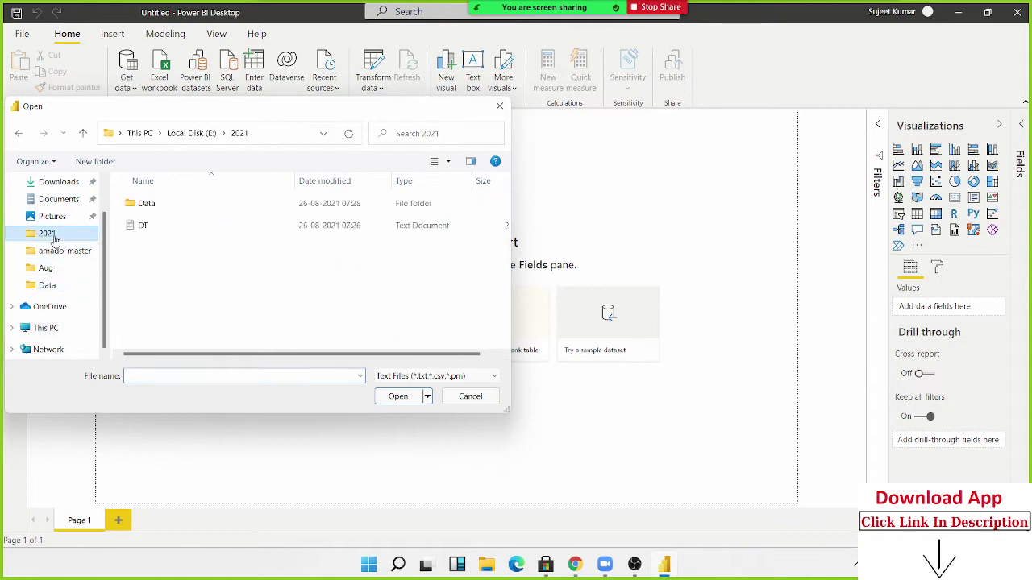
left_click(204, 232)
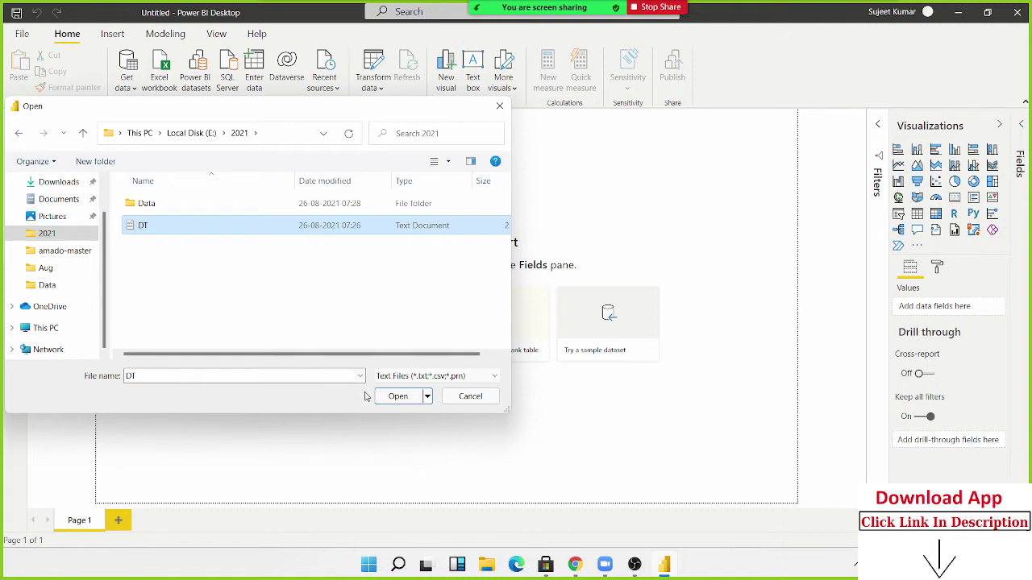
Open DT.txt and load its names and monthly figures as the DT table.
left_click(403, 399)
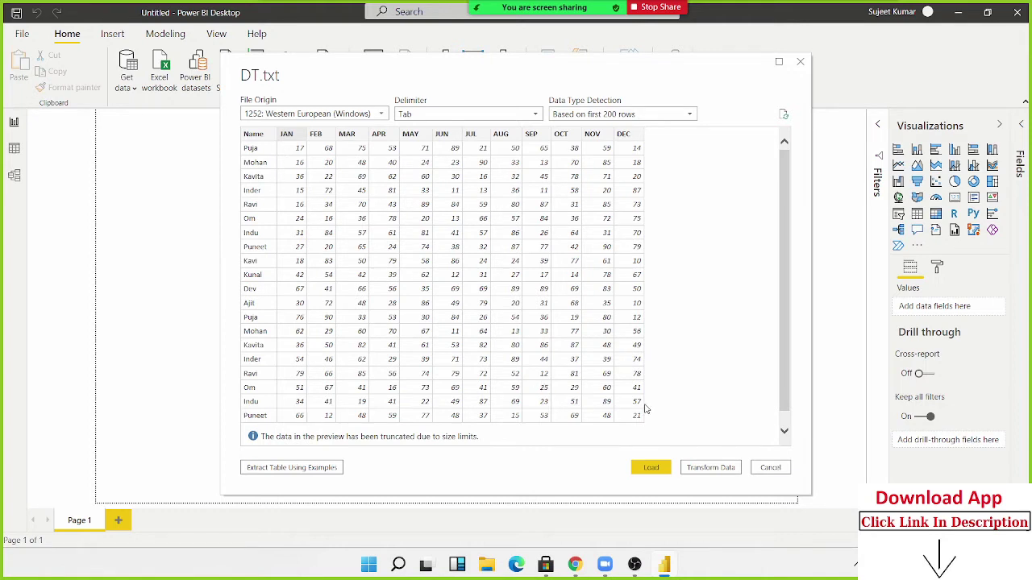
left_click(644, 472)
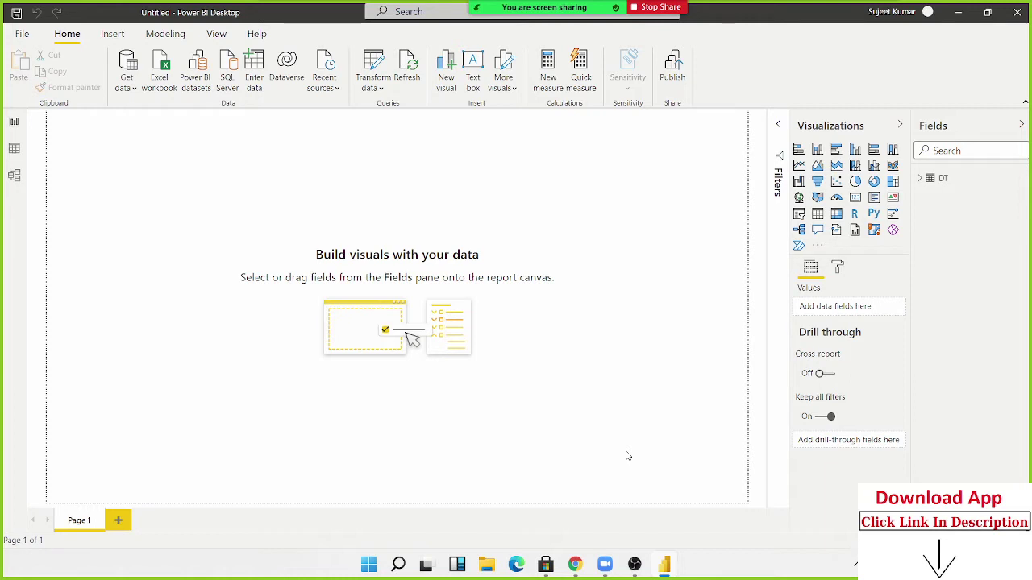
mouse_move(939, 178)
left_click(924, 178)
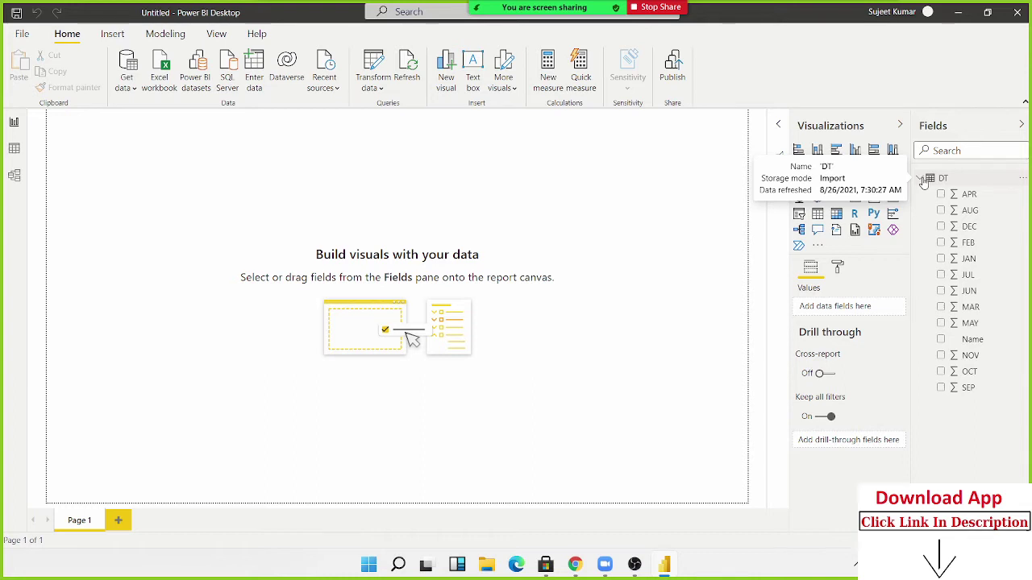
left_click(921, 179)
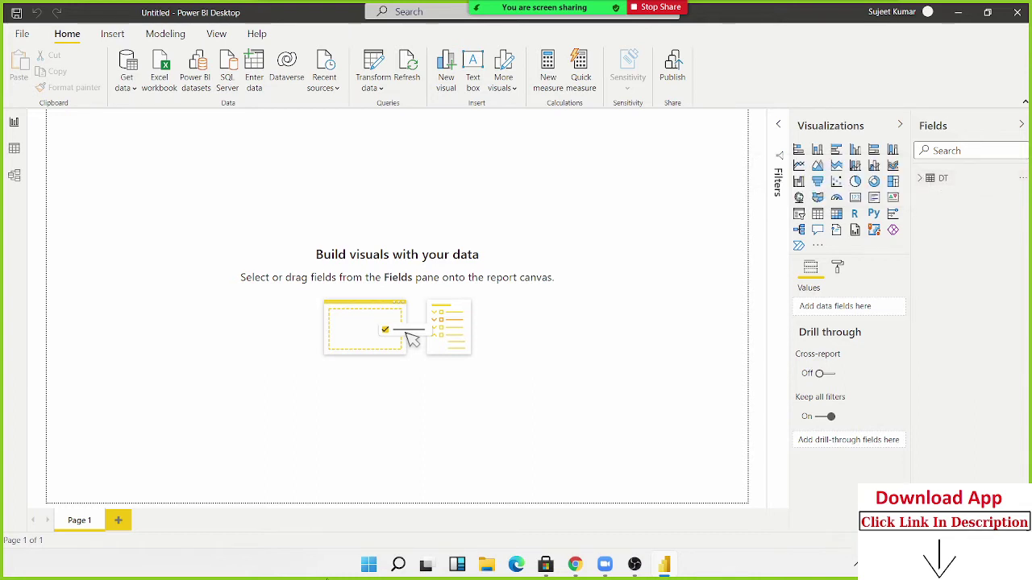
left_click(486, 564)
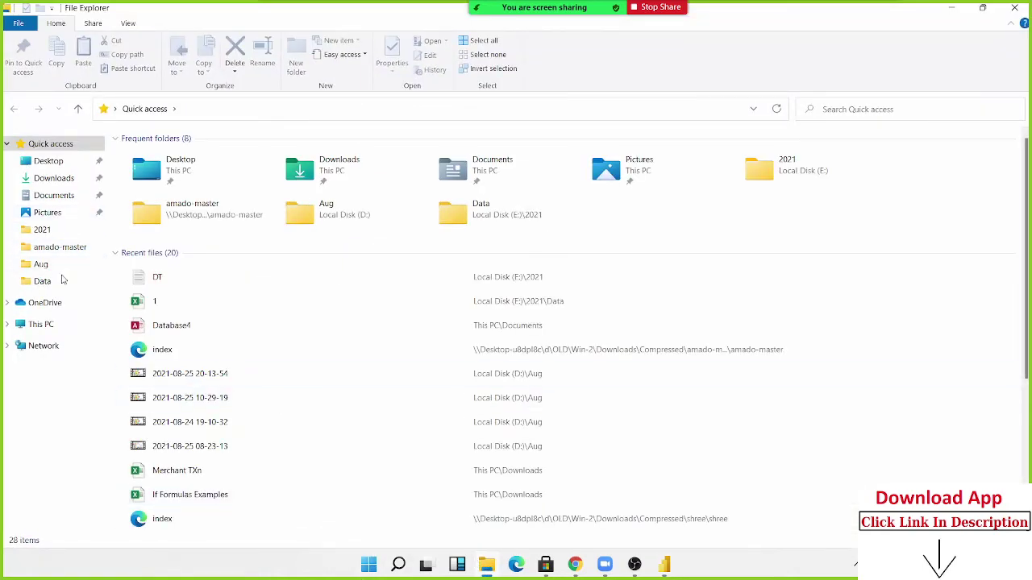
left_click(59, 284)
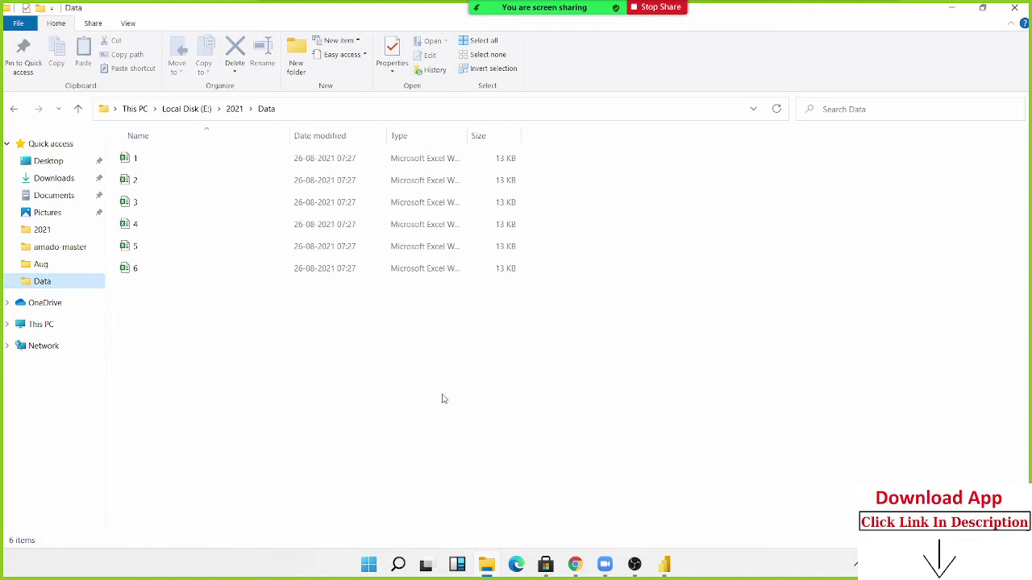
left_click_drag(442, 396, 4, 127)
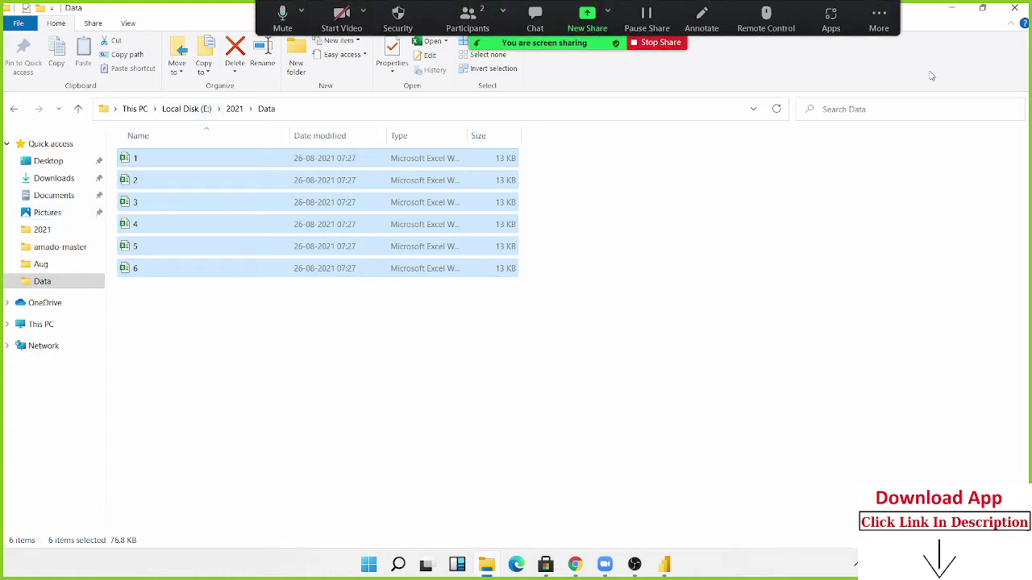
left_click(1022, 8)
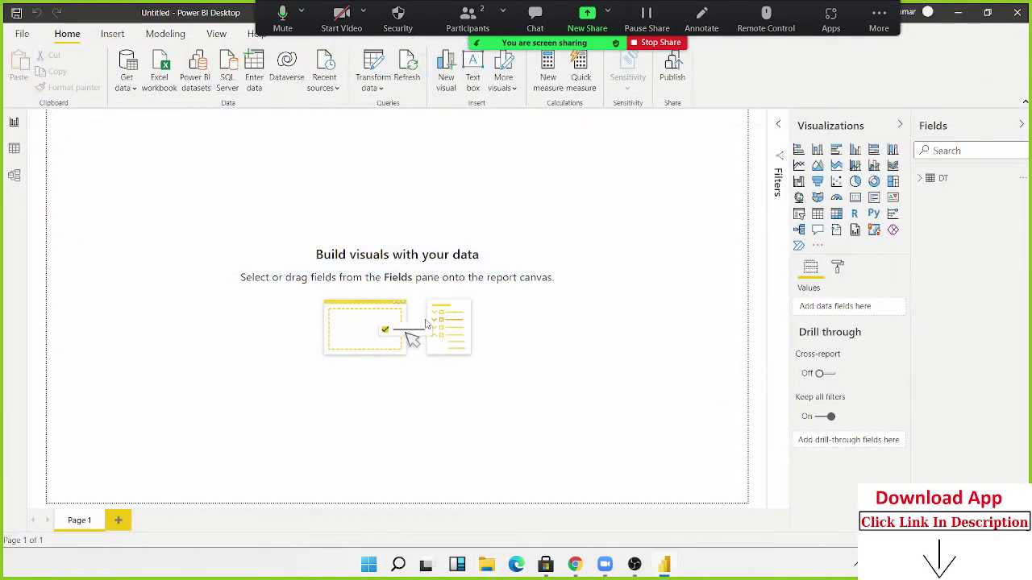
Choose Folder from the full Get Data catalogue and connect to it.
left_click(125, 87)
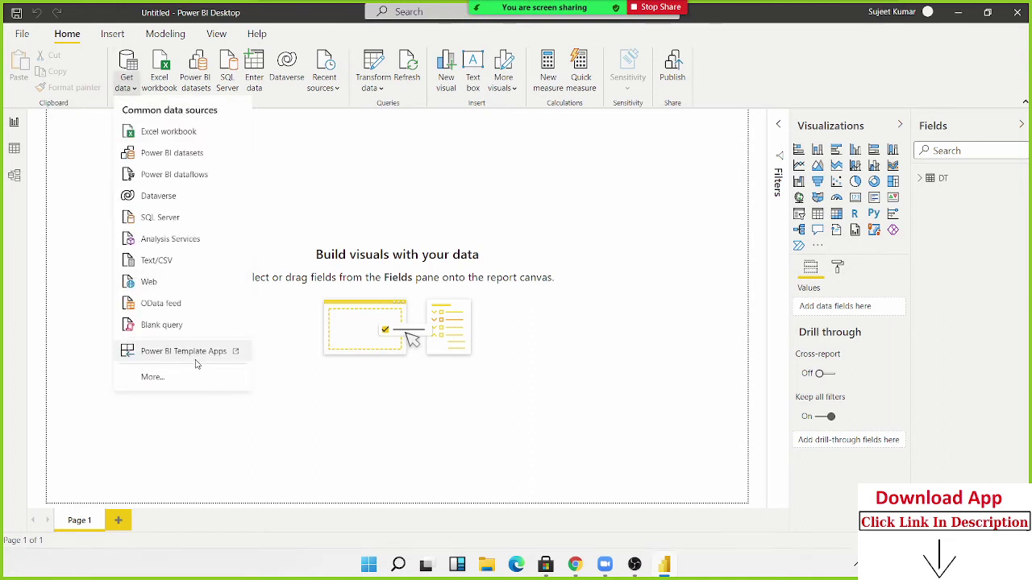
left_click(190, 380)
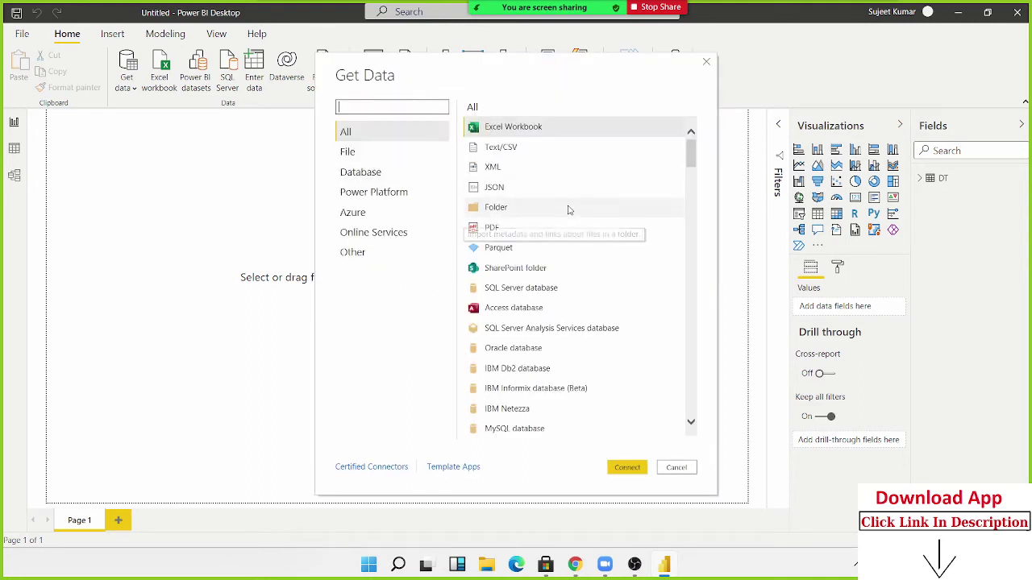
left_click(520, 209)
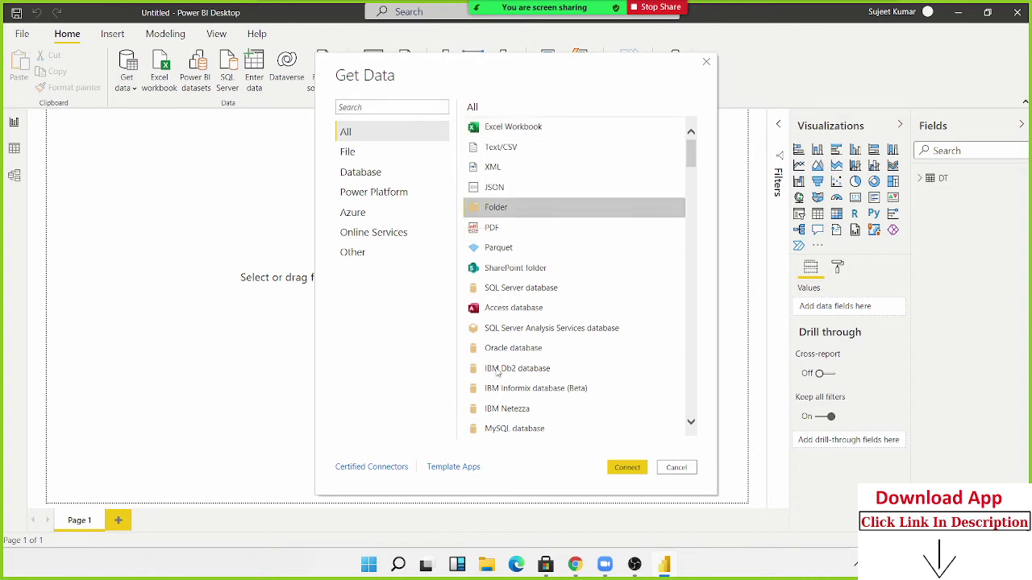
left_click(634, 470)
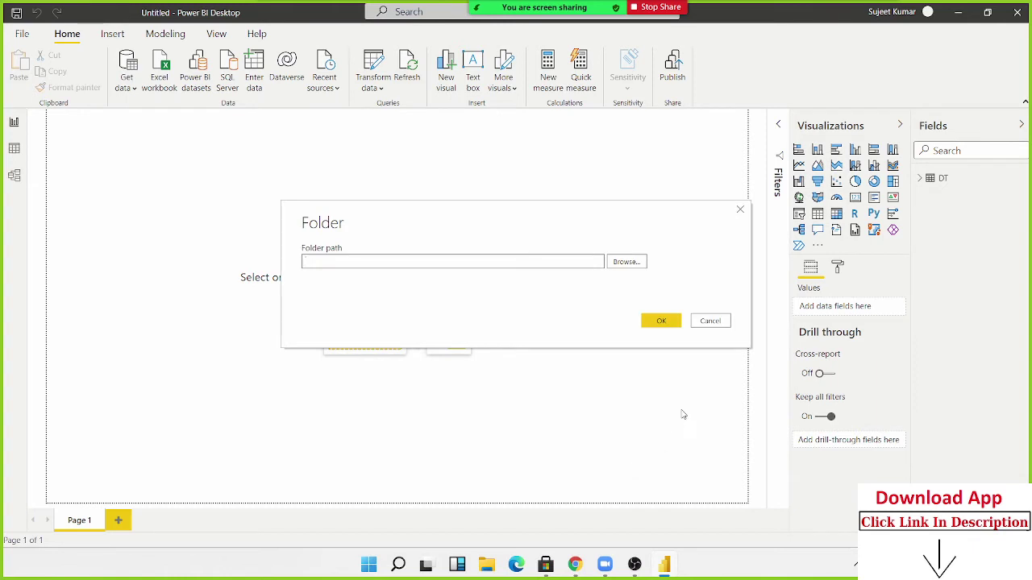
Browse to E:\2021\Data and confirm it as the folder path to read.
left_click(624, 262)
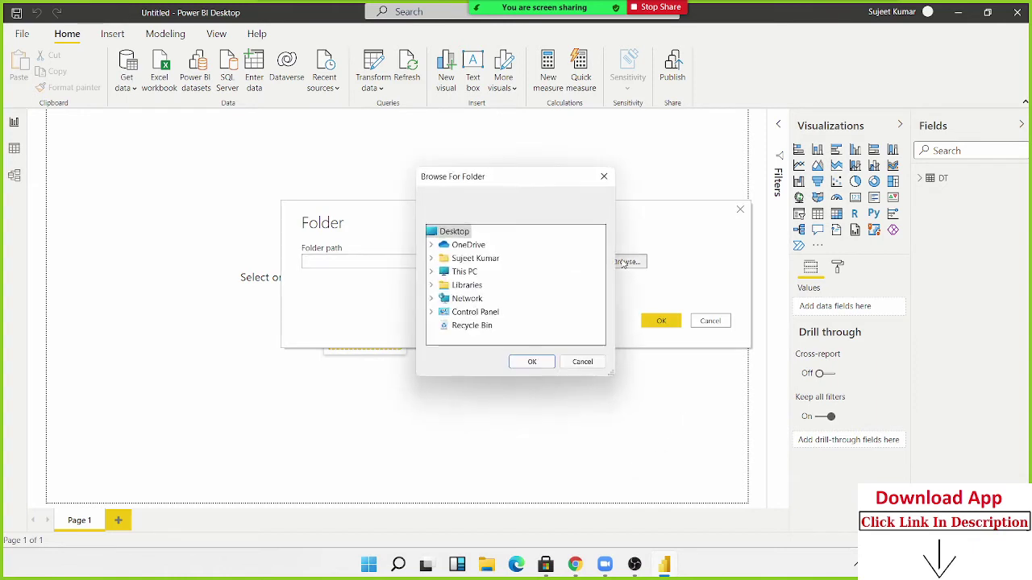
double_click(440, 274)
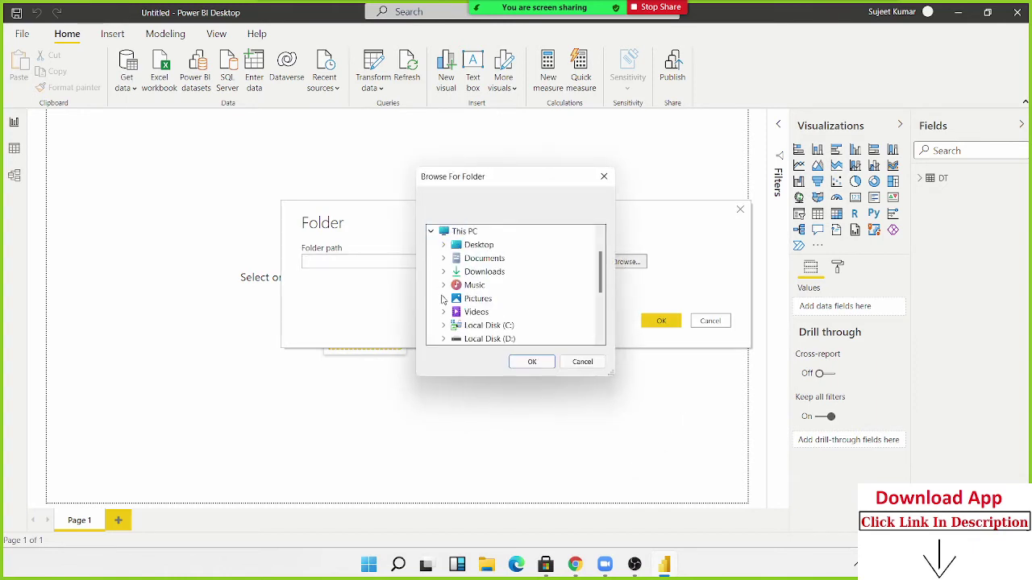
scroll(442, 282, "down", 2)
left_click(442, 271)
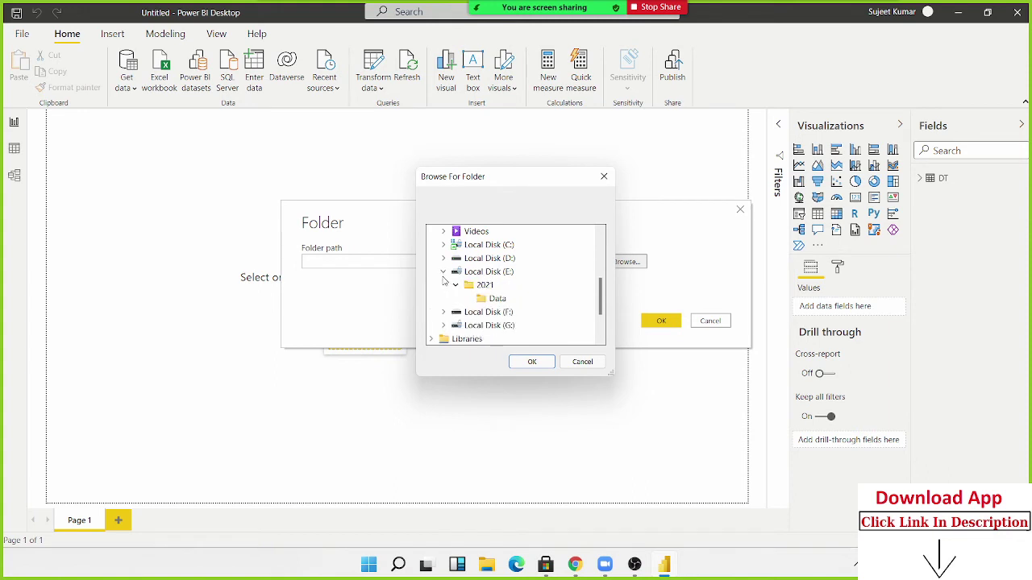
left_click(478, 300)
left_click(543, 364)
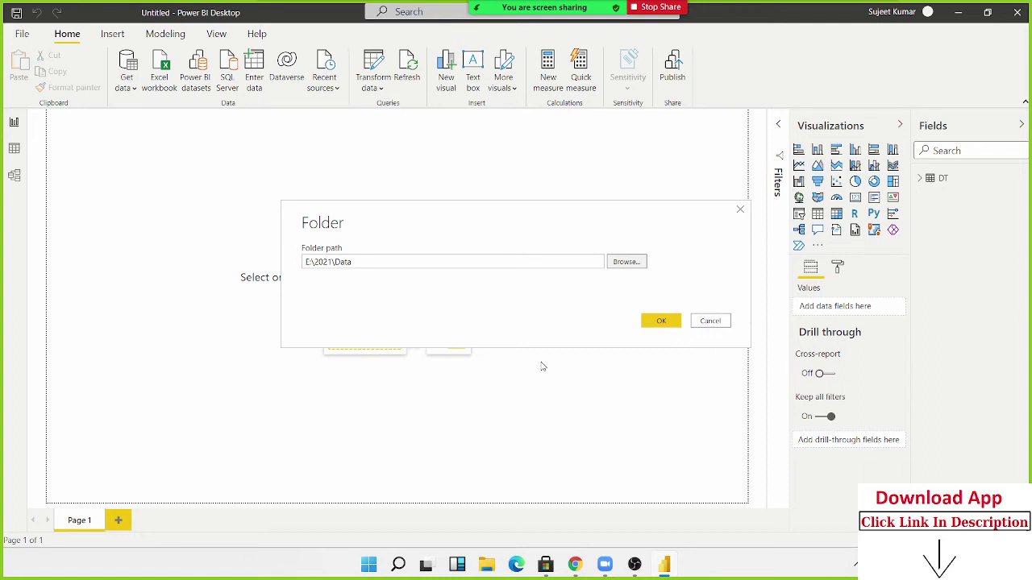
left_click(660, 321)
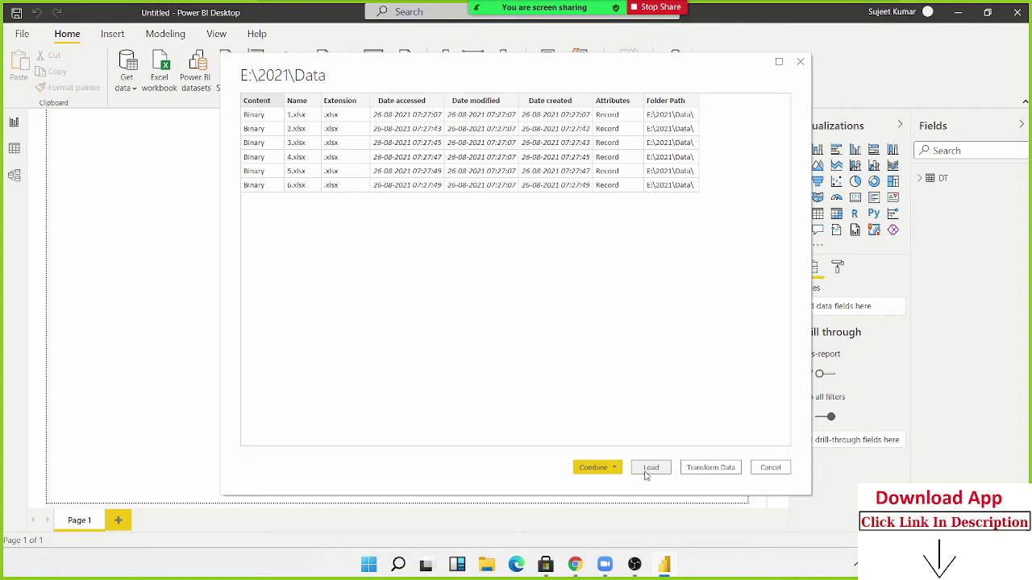
Open the Combine options for the six files 1.xlsx to 6.xlsx.
left_click(598, 468)
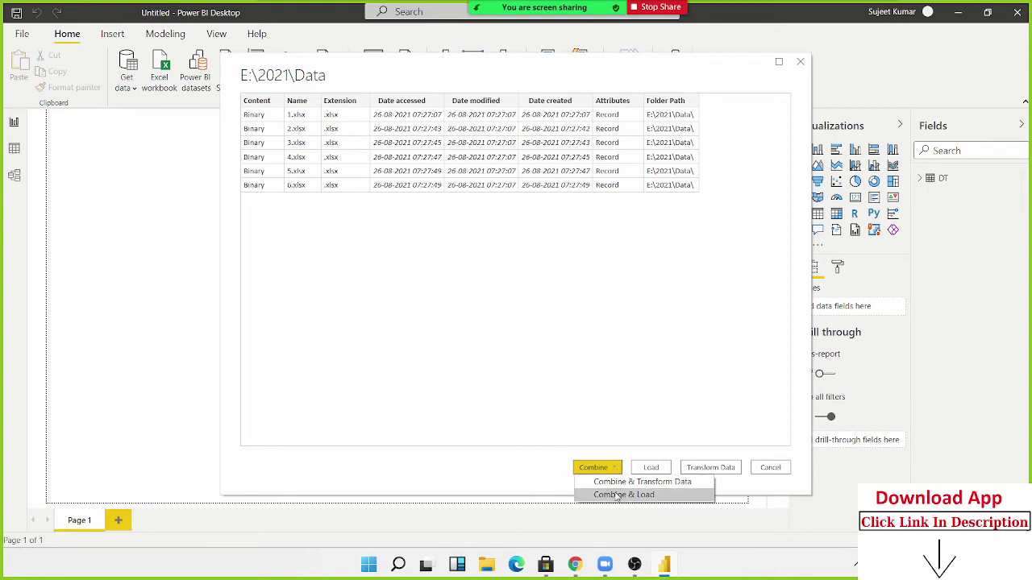
Combine & Load Sheet1 from all six workbooks, skipping error files, then view the Data table.
left_click(617, 494)
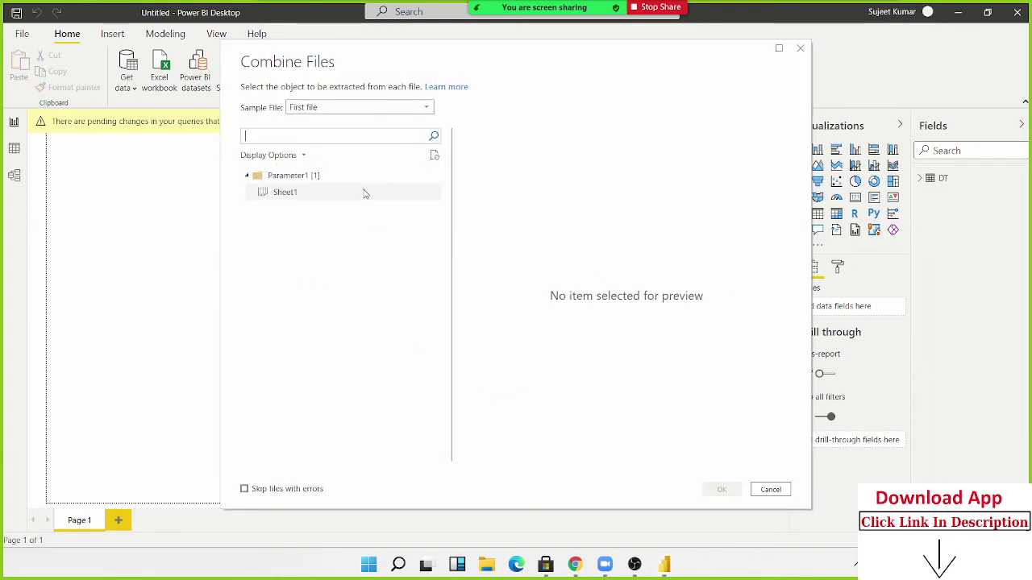
left_click(362, 194)
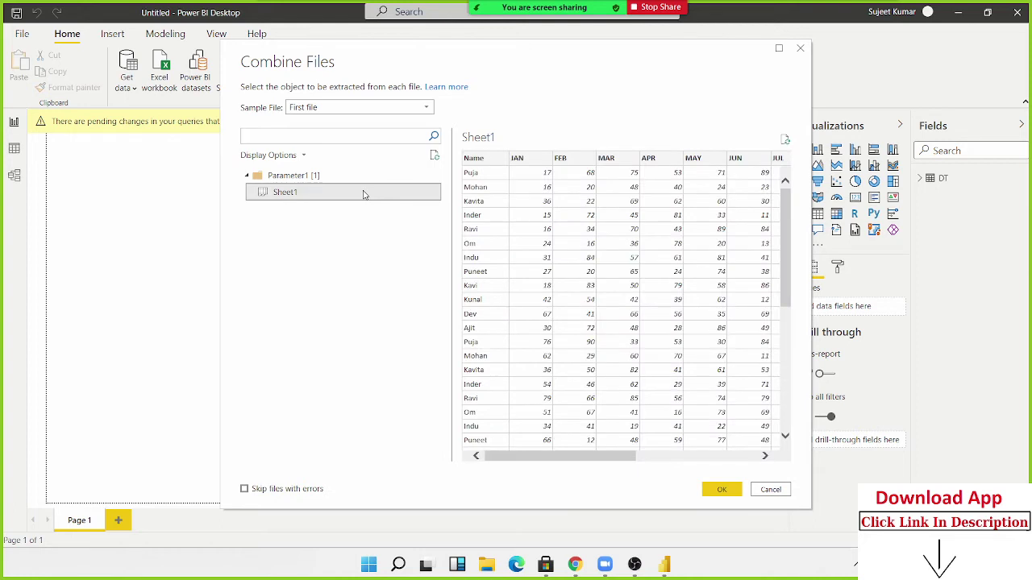
left_click(373, 109)
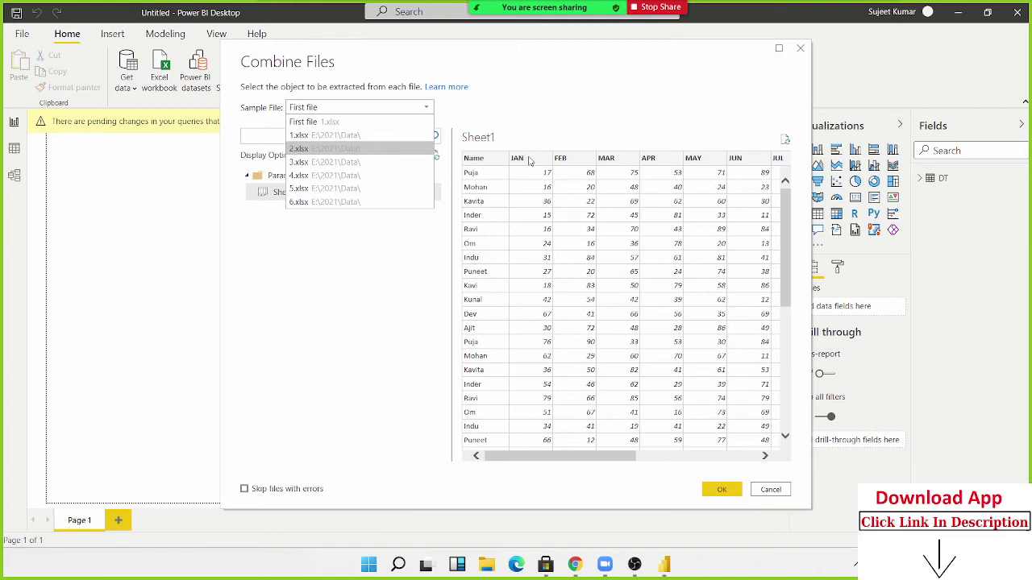
left_click(597, 129)
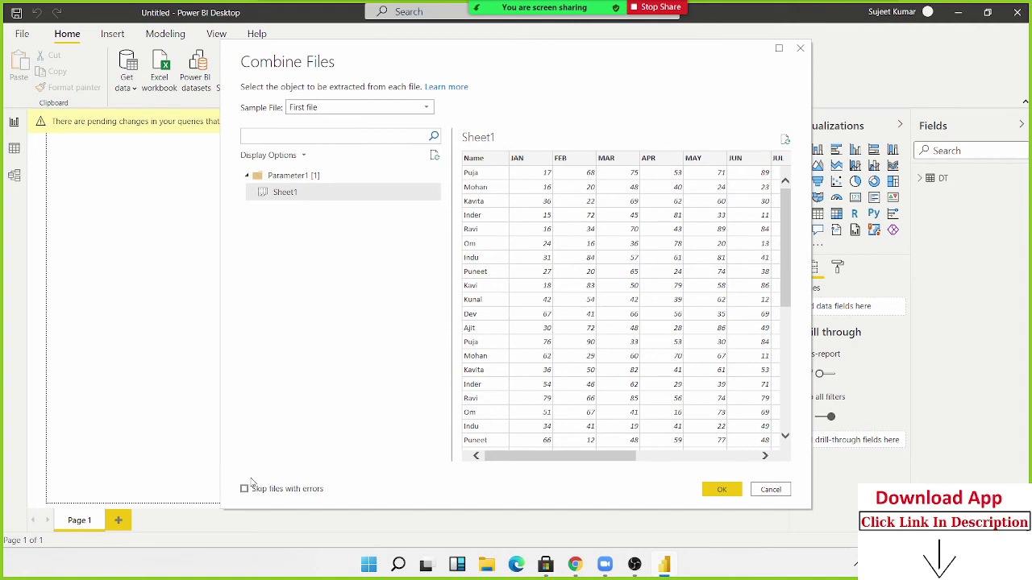
left_click(244, 489)
left_click(733, 491)
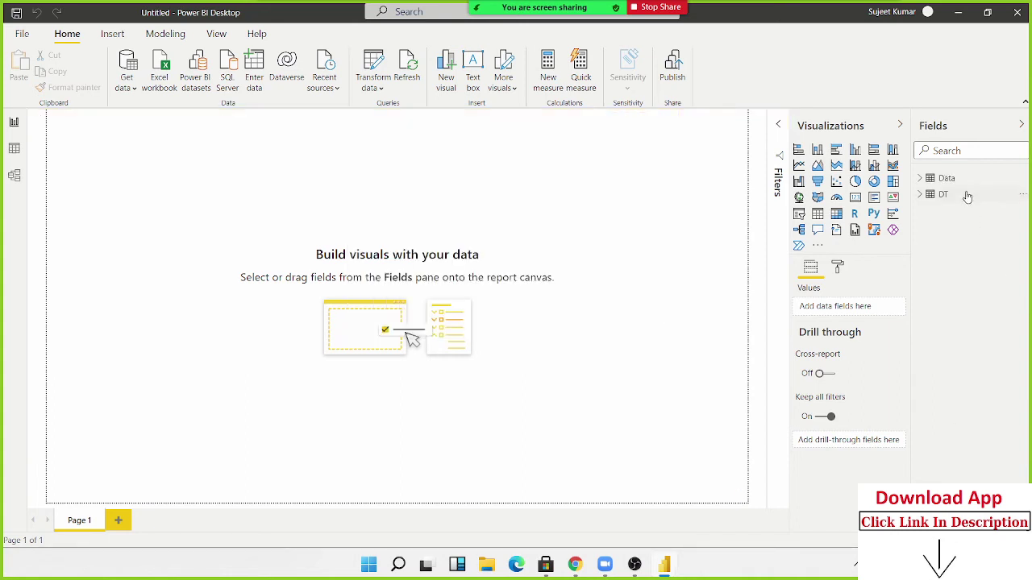
left_click(961, 180)
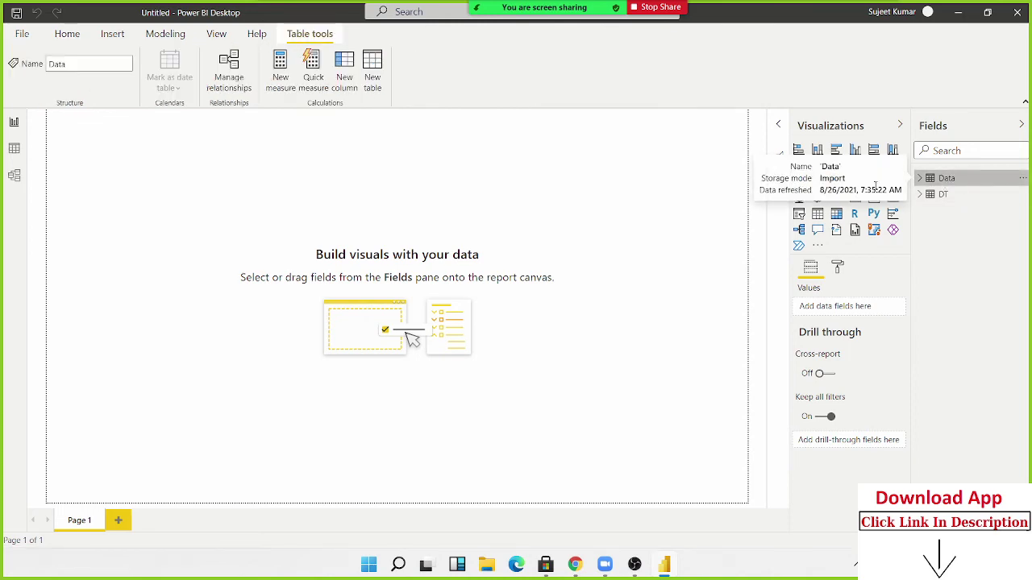
left_click(14, 147)
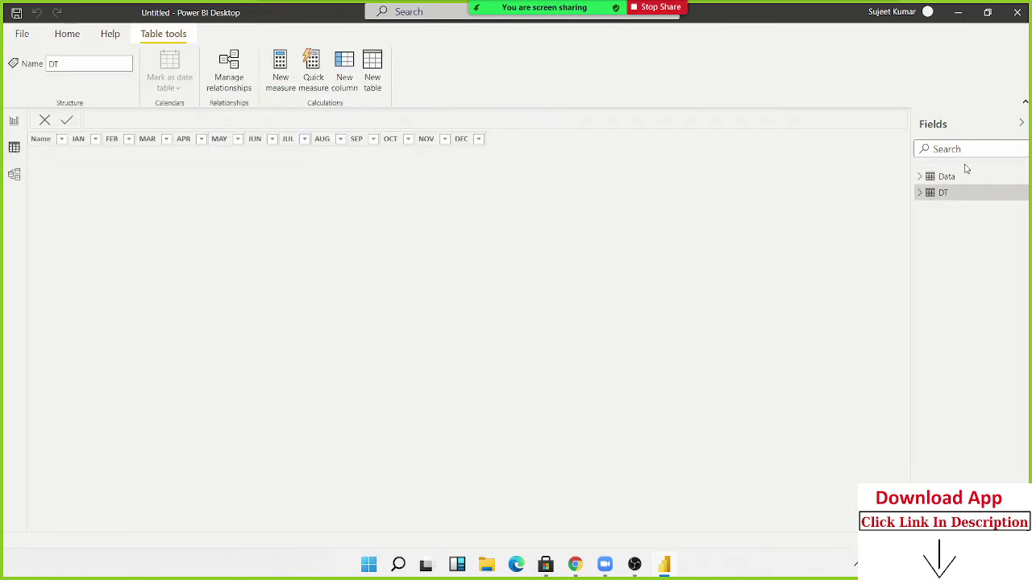
Scroll through the Data table rows to confirm it holds 252 rows.
left_click(947, 177)
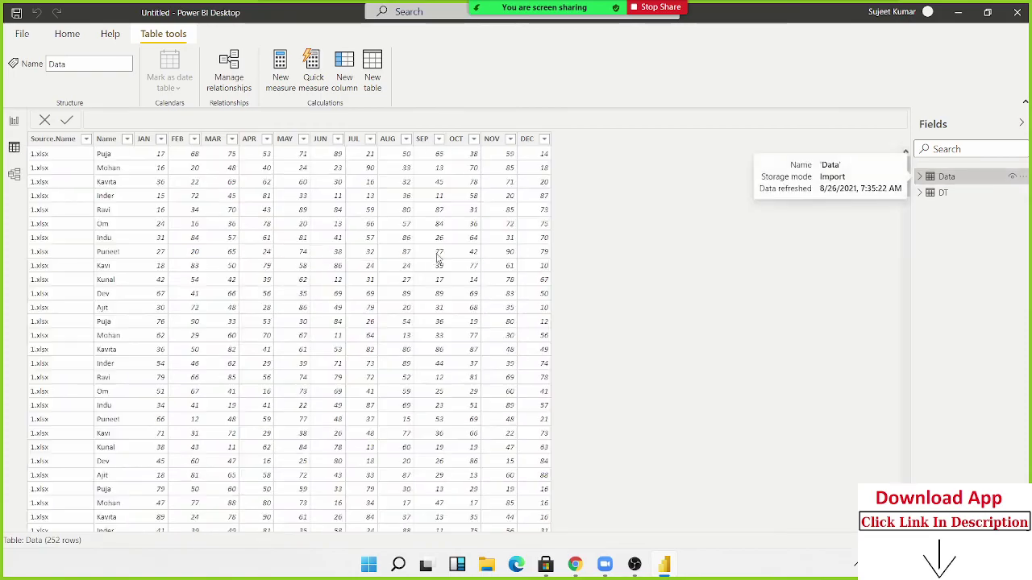
scroll(123, 272, "down", 2)
scroll(123, 273, "down", 5)
scroll(123, 272, "down", 6)
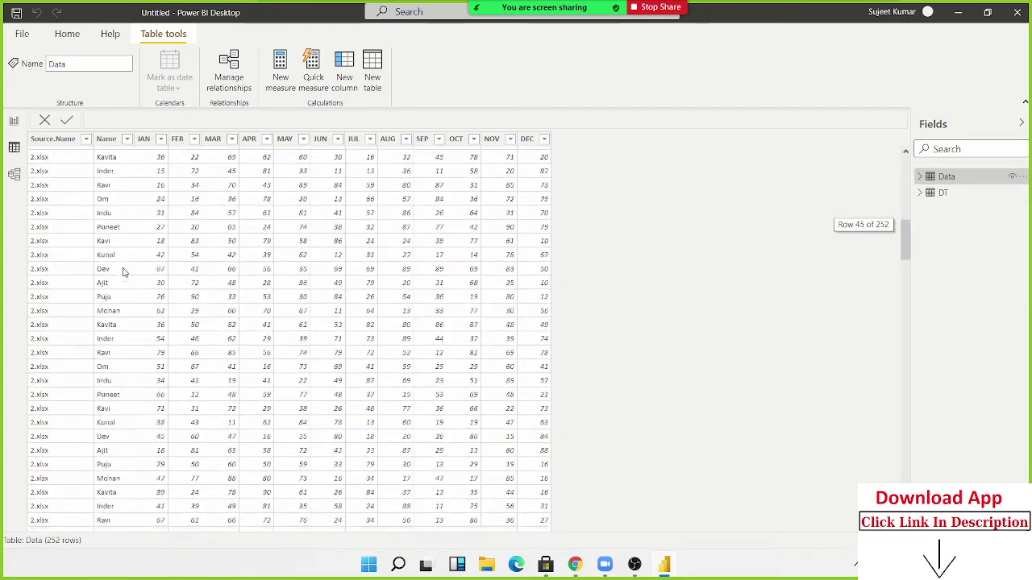
scroll(123, 273, "down", 6)
scroll(123, 272, "down", 10)
scroll(123, 273, "down", 11)
scroll(123, 273, "down", 8)
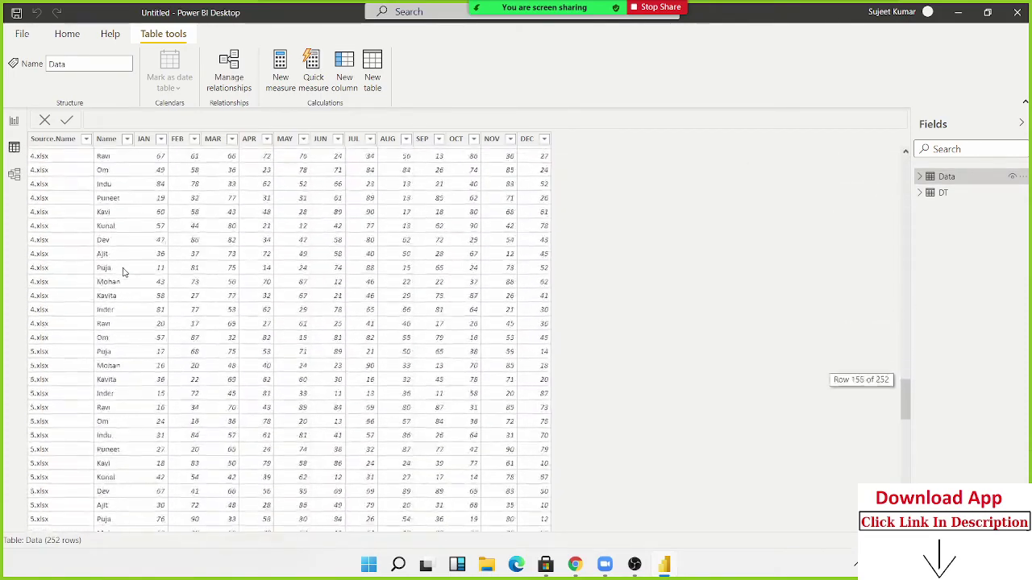
scroll(123, 274, "down", 9)
scroll(124, 282, "down", 9)
scroll(125, 288, "down", 8)
scroll(125, 288, "up", 18)
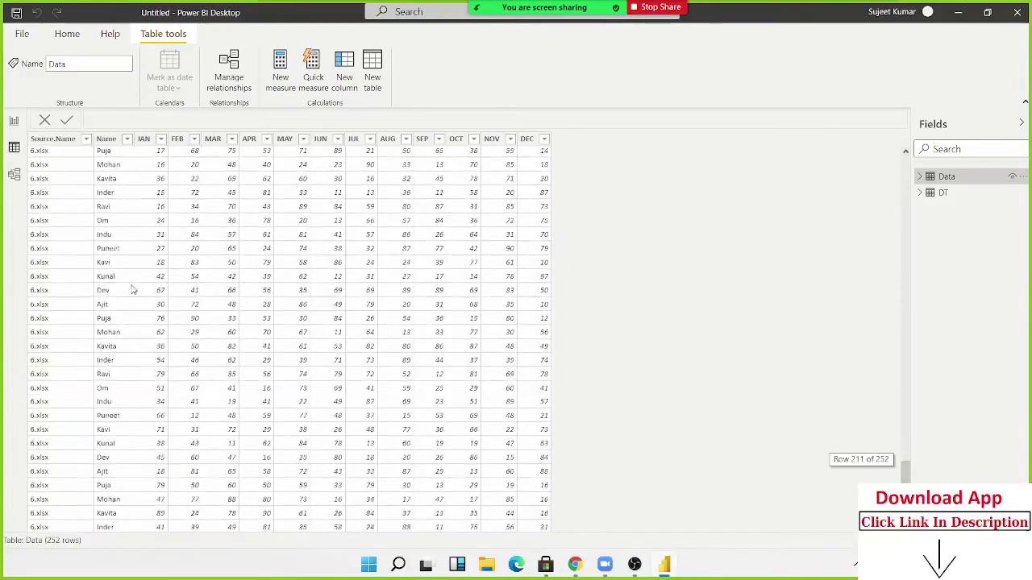
scroll(129, 287, "up", 12)
scroll(133, 284, "up", 10)
scroll(137, 283, "up", 6)
scroll(136, 283, "up", 13)
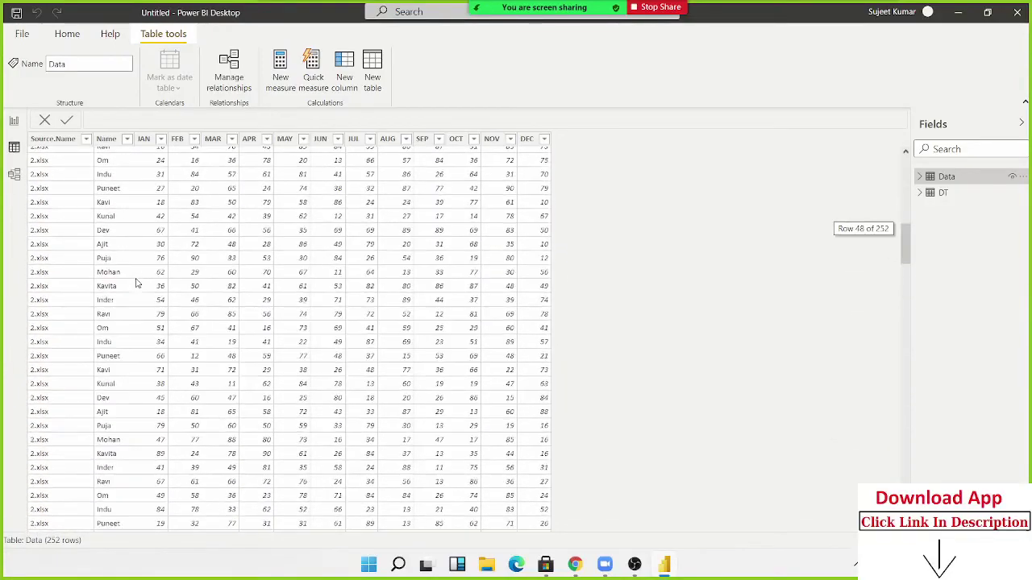
scroll(137, 282, "up", 15)
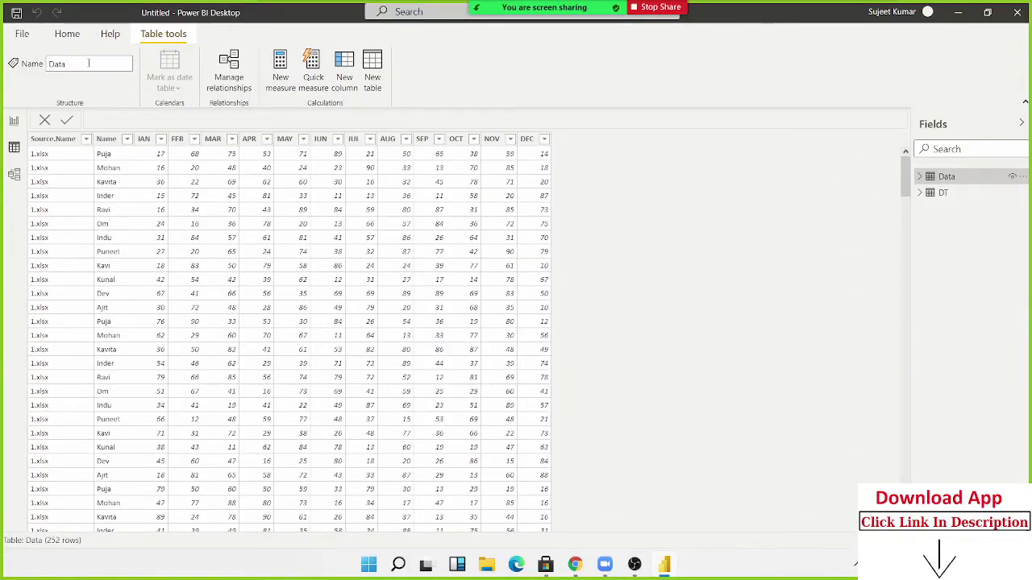
Refresh the data in both tables, then minimise Power BI to the desktop.
left_click(67, 34)
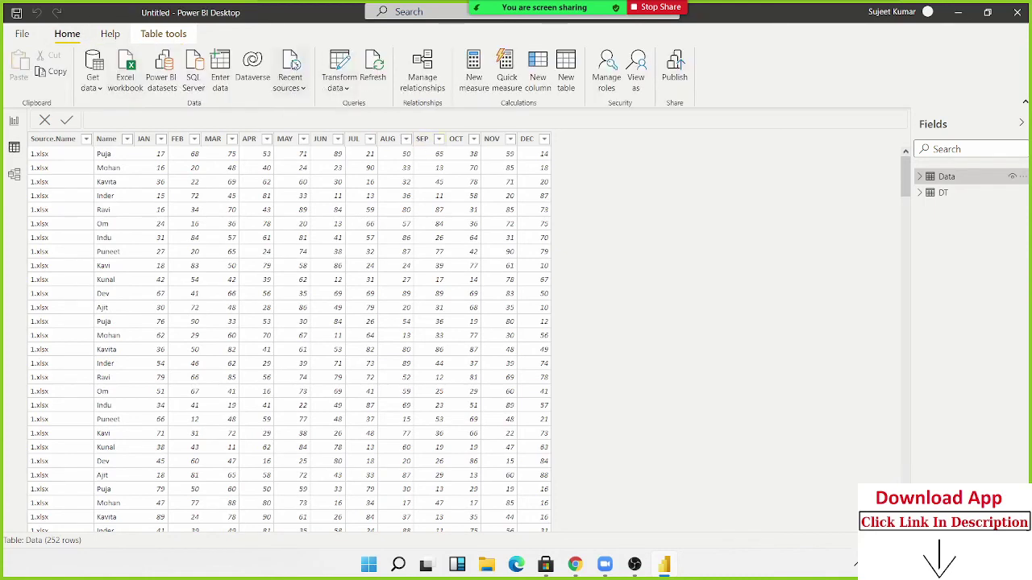
left_click(381, 68)
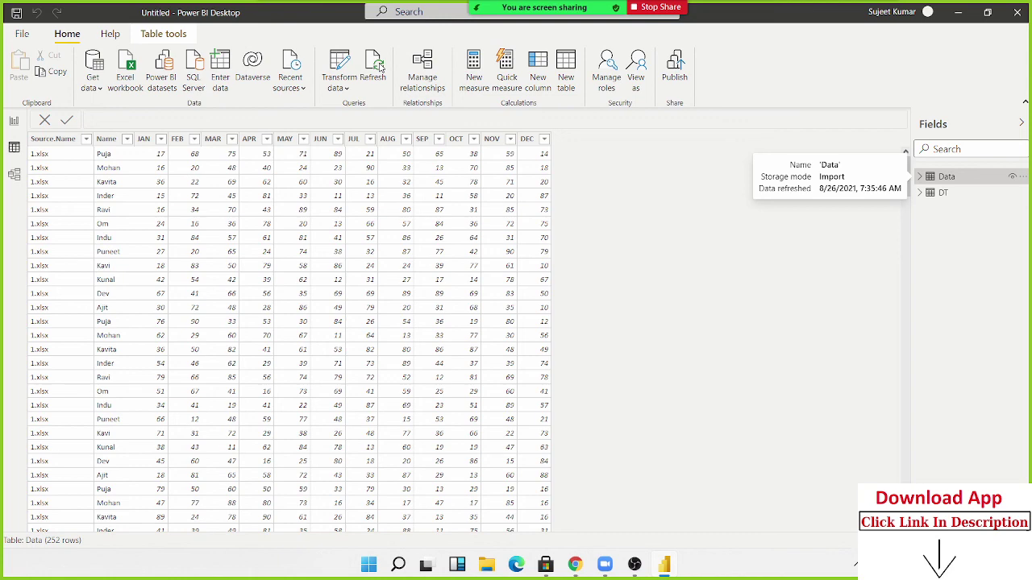
key("super+d")
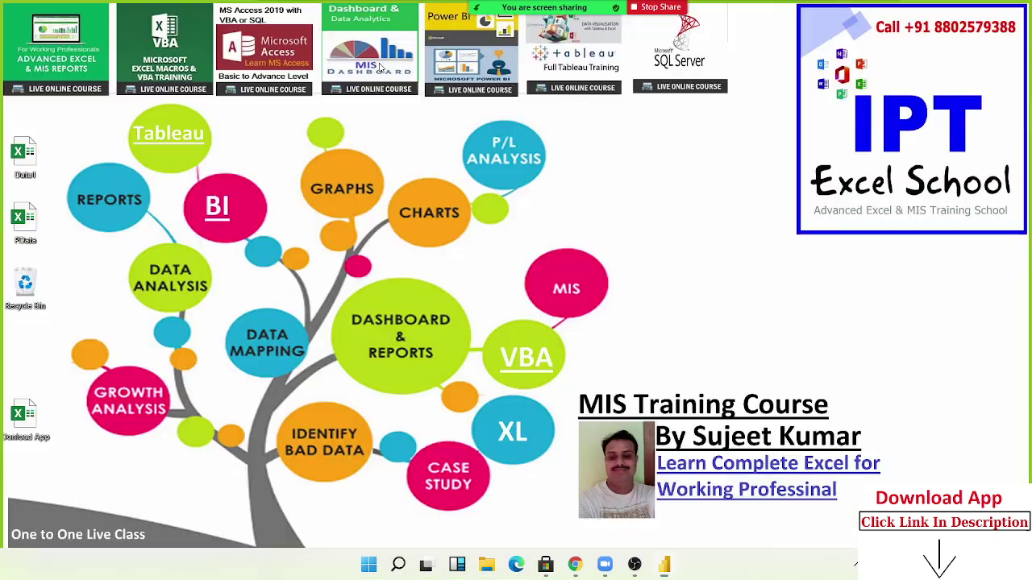